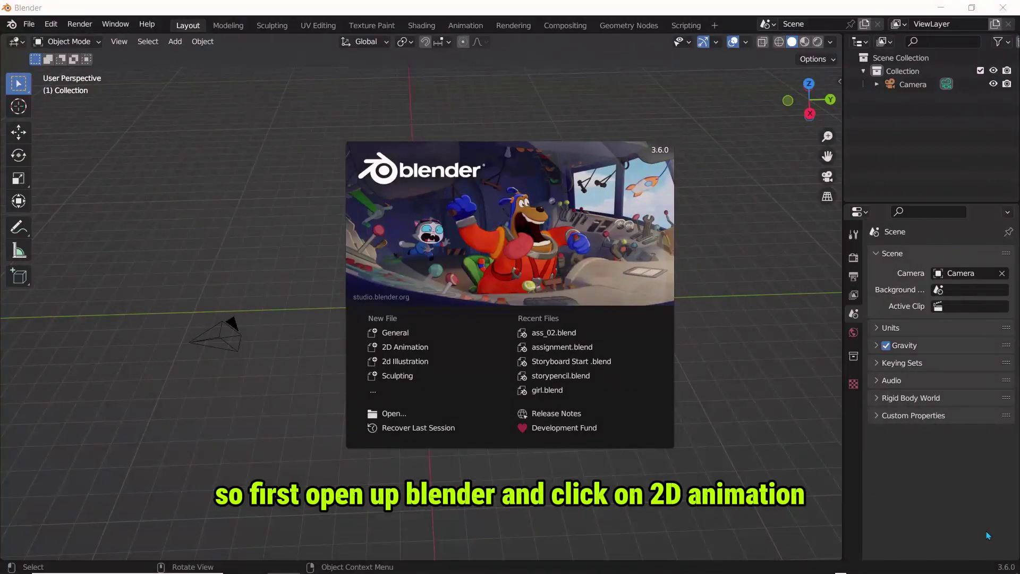
Create a new file from the 2D Animation template on the splash screen.
click(400, 348)
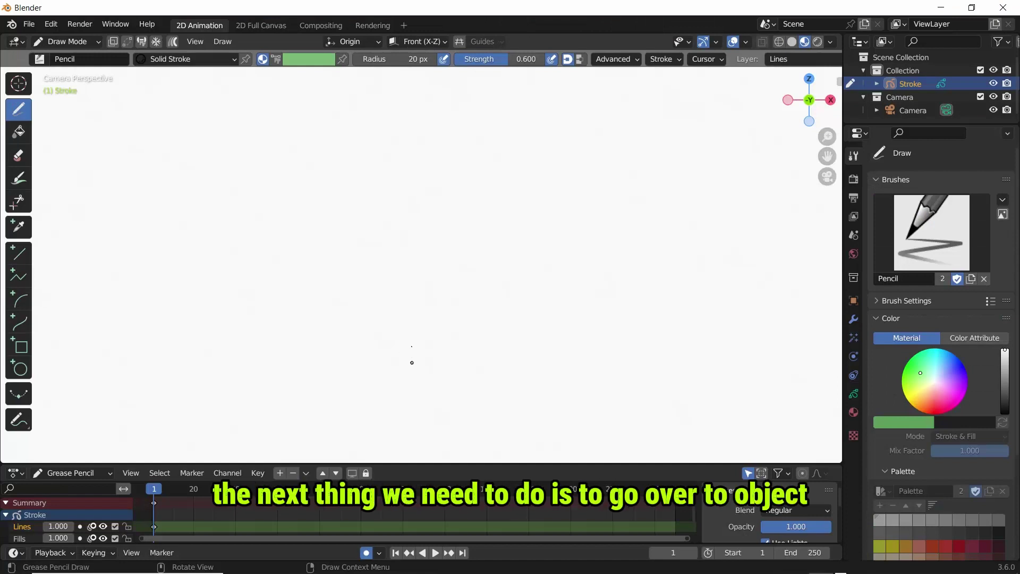
Switch to Object Mode and add an Image > Reference object to the scene.
click(64, 41)
click(72, 57)
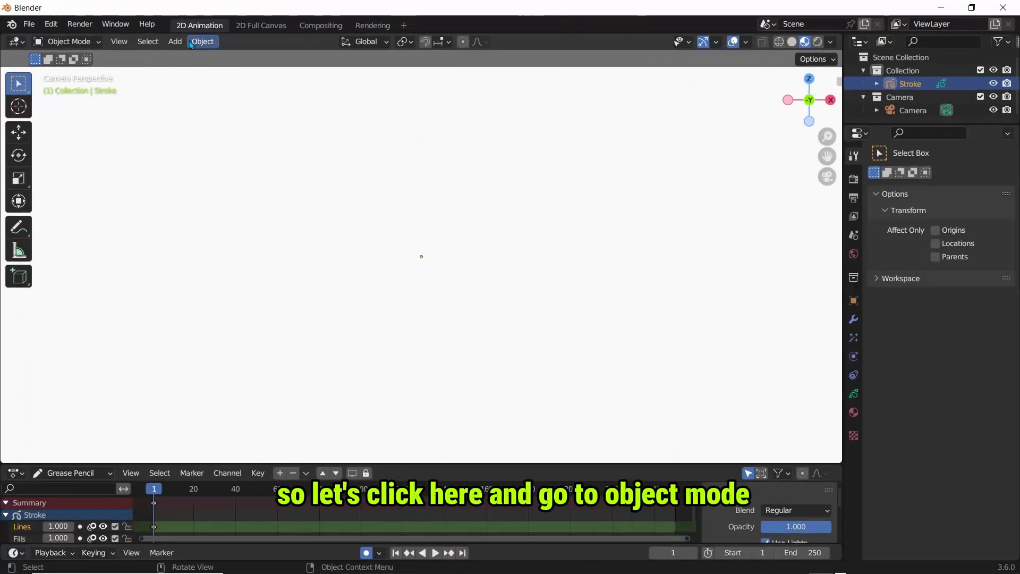
click(355, 84)
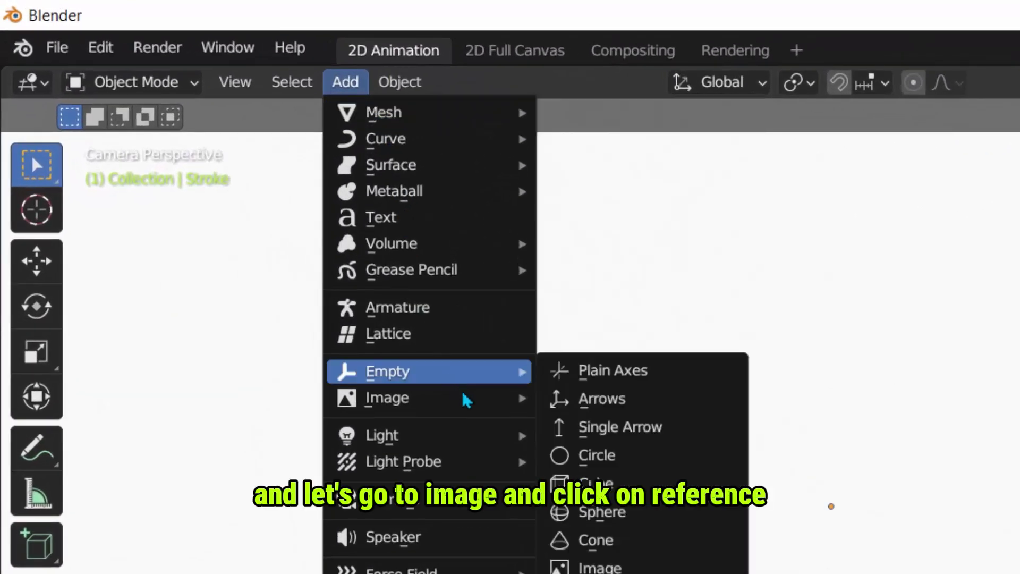
mouse_move(480, 405)
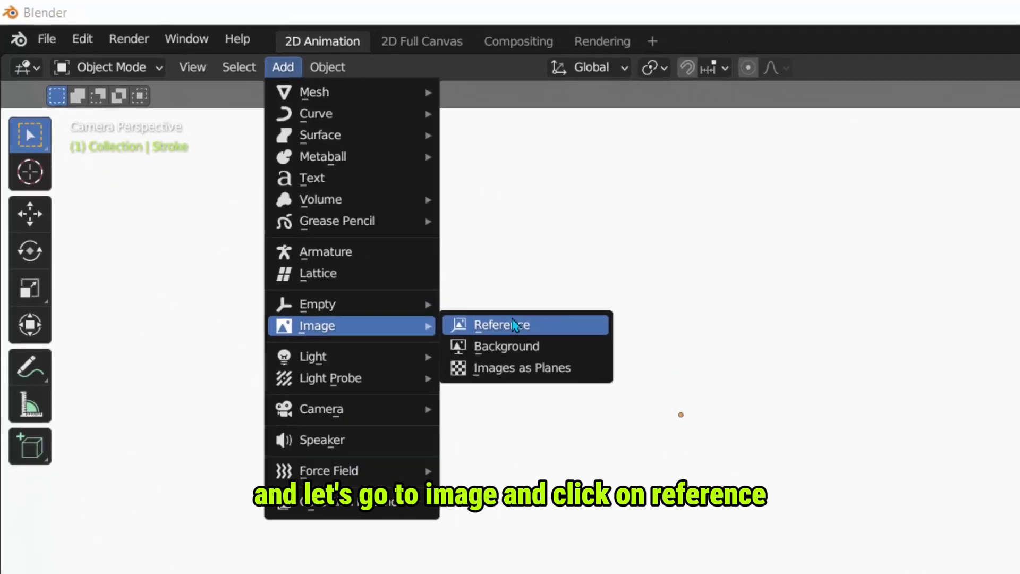
click(624, 398)
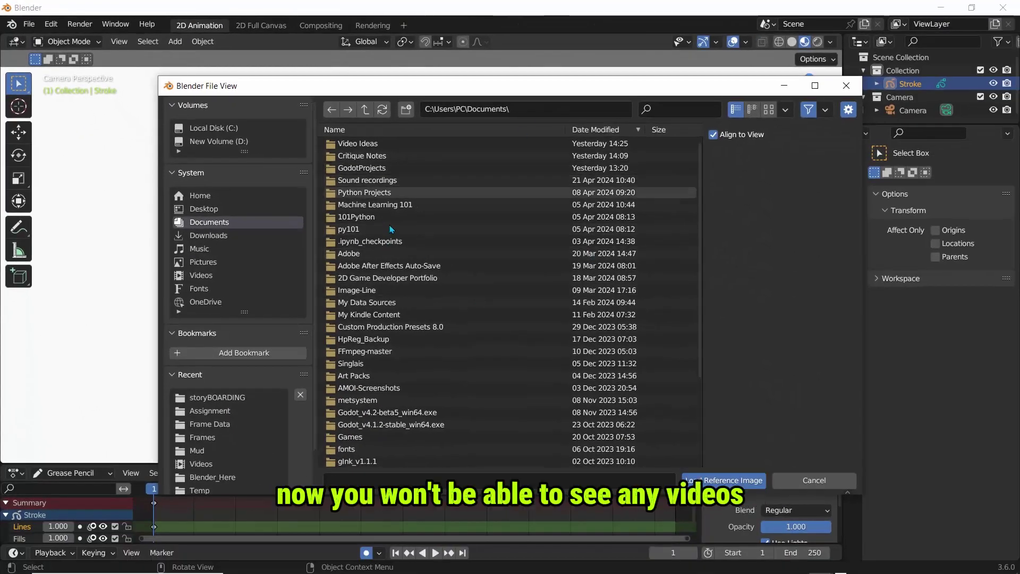
Show movie files and load Assignment_closeup_1051_1213.mp4 from the storyBOARDING folder as the reference.
click(826, 114)
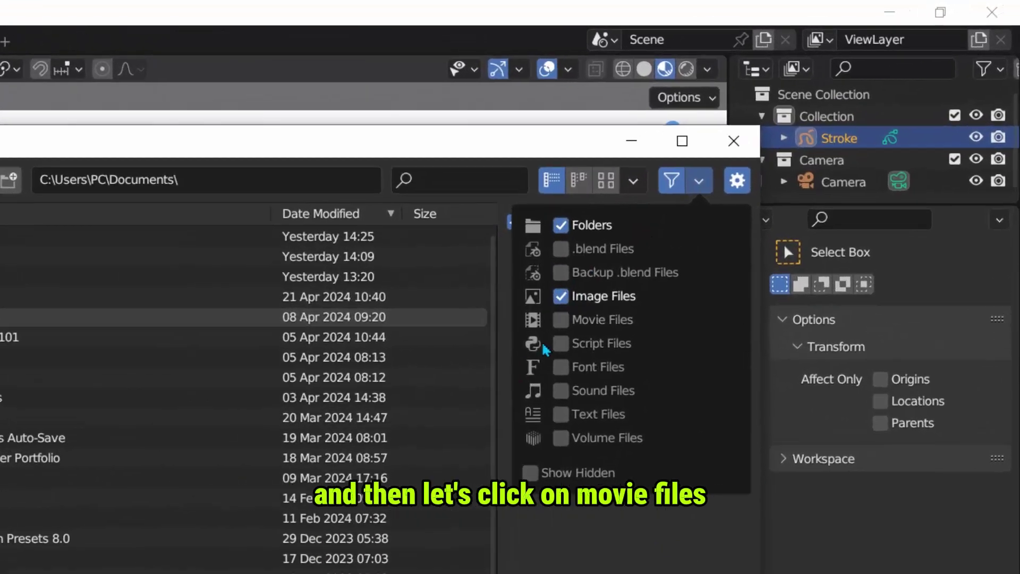
click(742, 196)
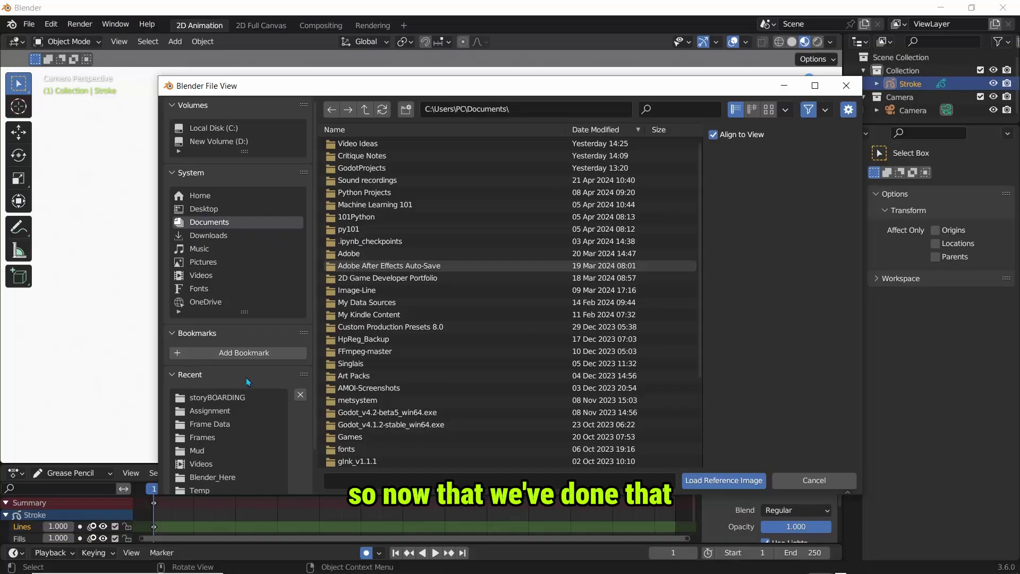
click(225, 400)
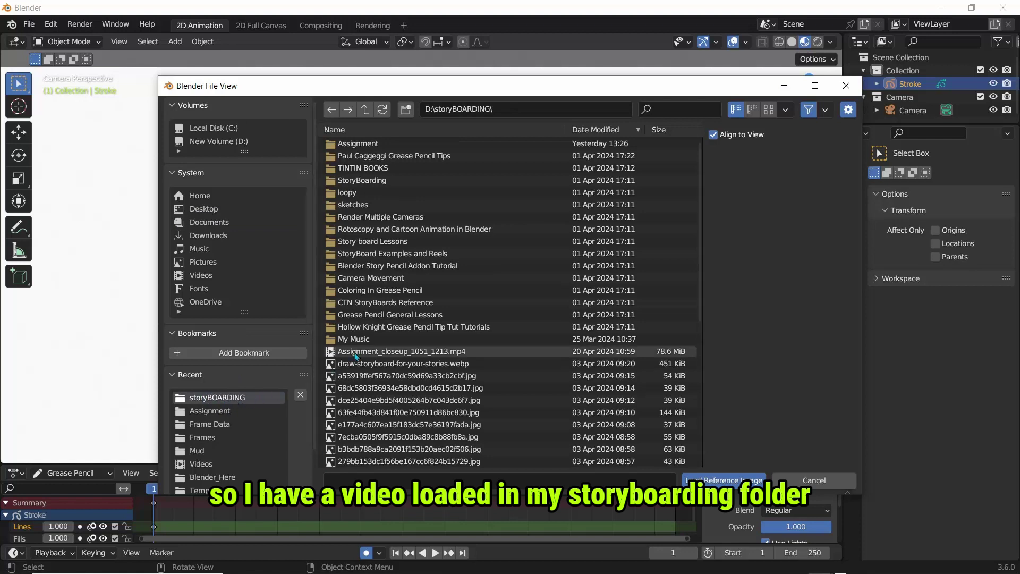
click(372, 351)
click(707, 481)
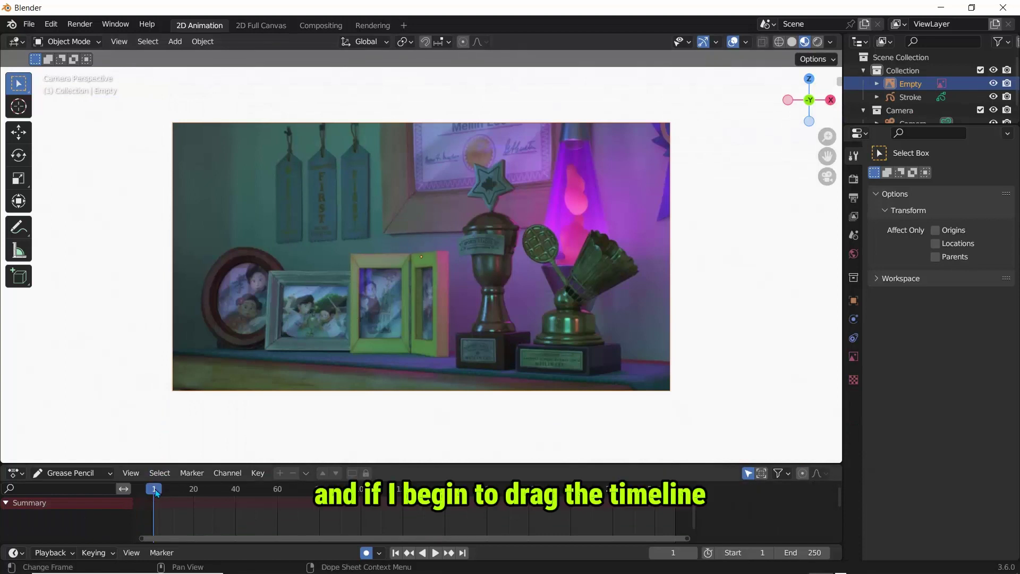
Scrub through the reference video, return to frame 0, and enlarge the Outliner to reach the Empty's properties.
drag(154, 489, 508, 498)
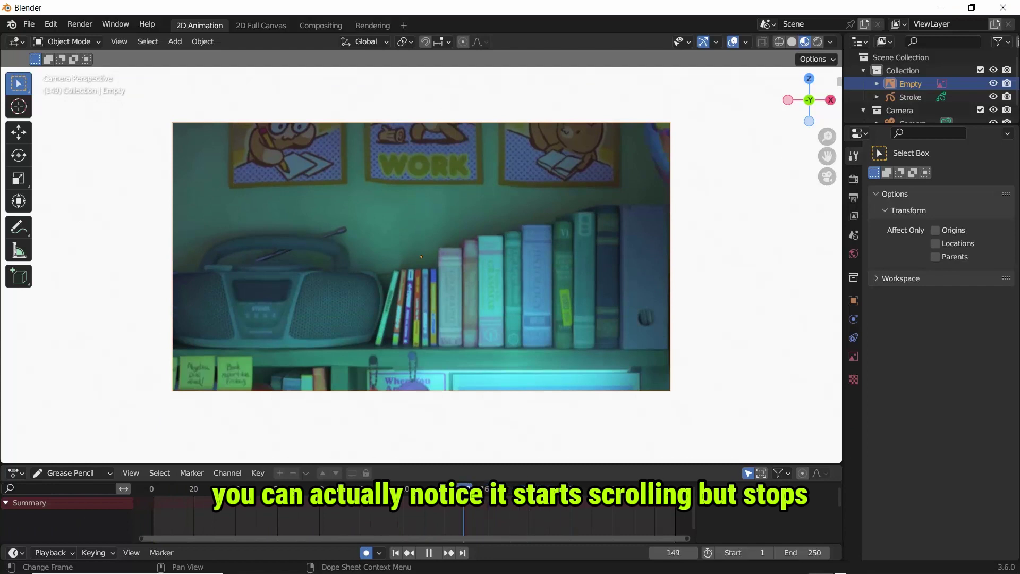
drag(166, 486, 150, 488)
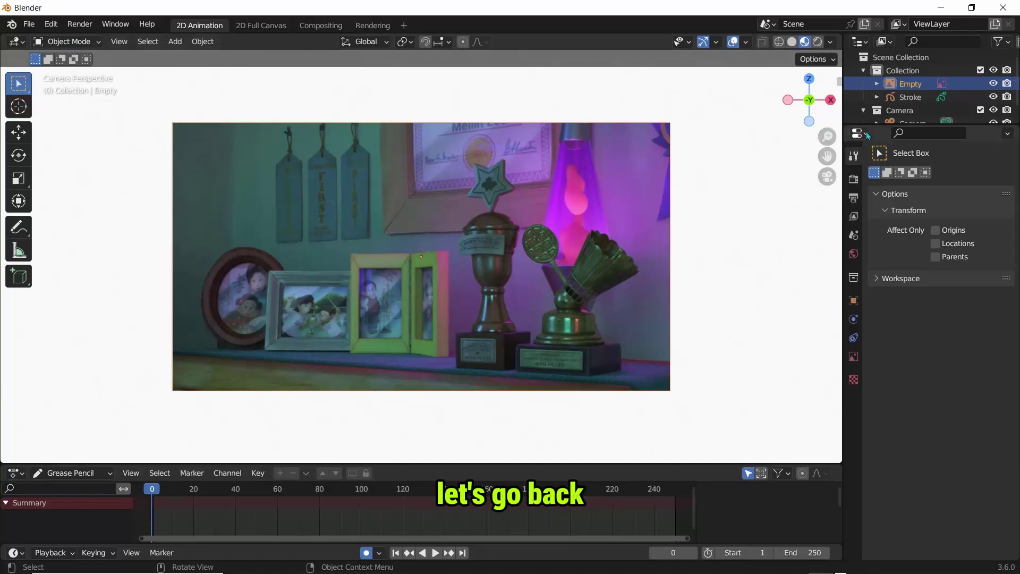
drag(873, 123, 896, 250)
click(891, 88)
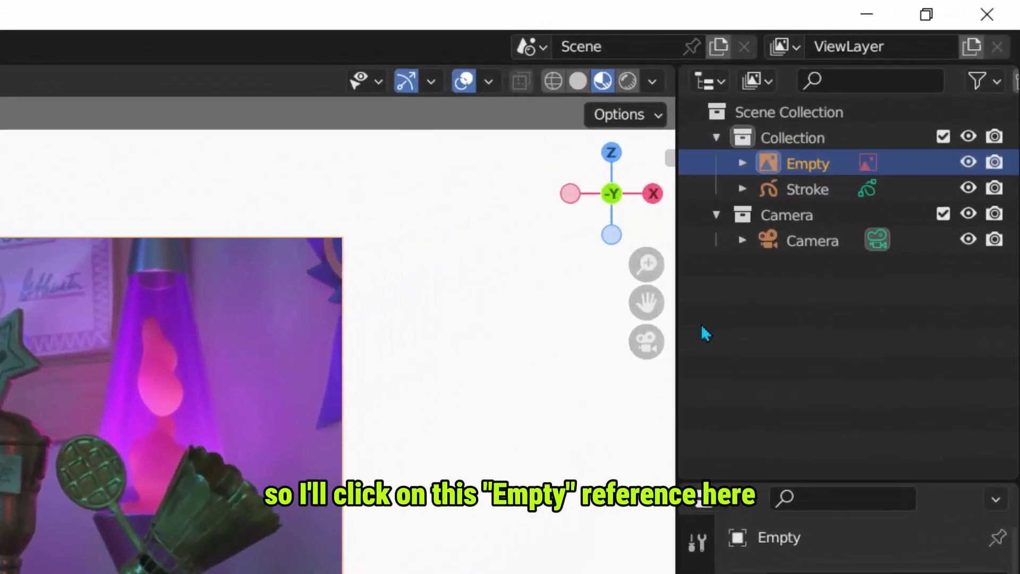
Change the reference Empty's Image Frames from 100 to 1000, then scrub to confirm the footage continues.
drag(668, 313, 550, 307)
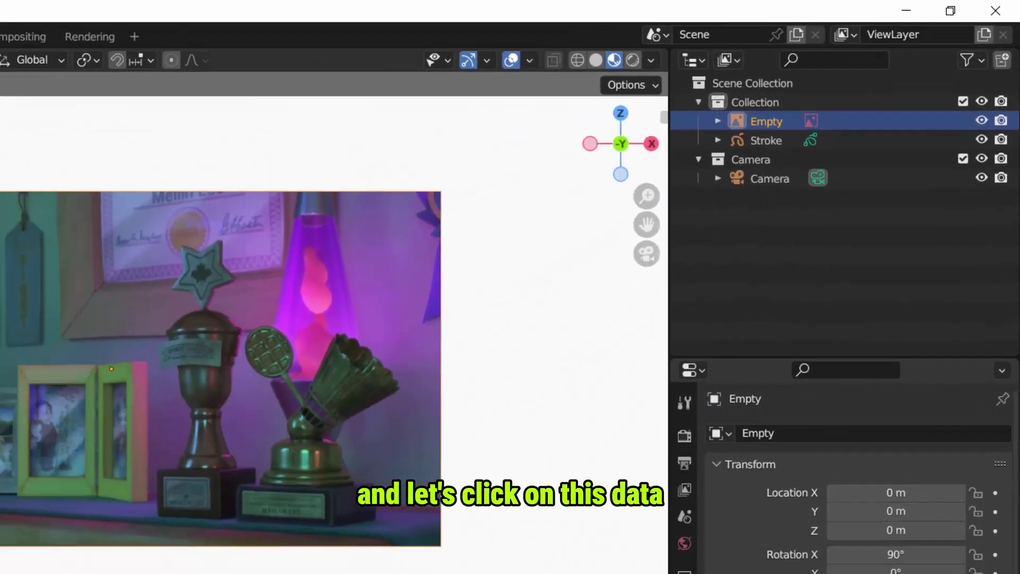
click(687, 522)
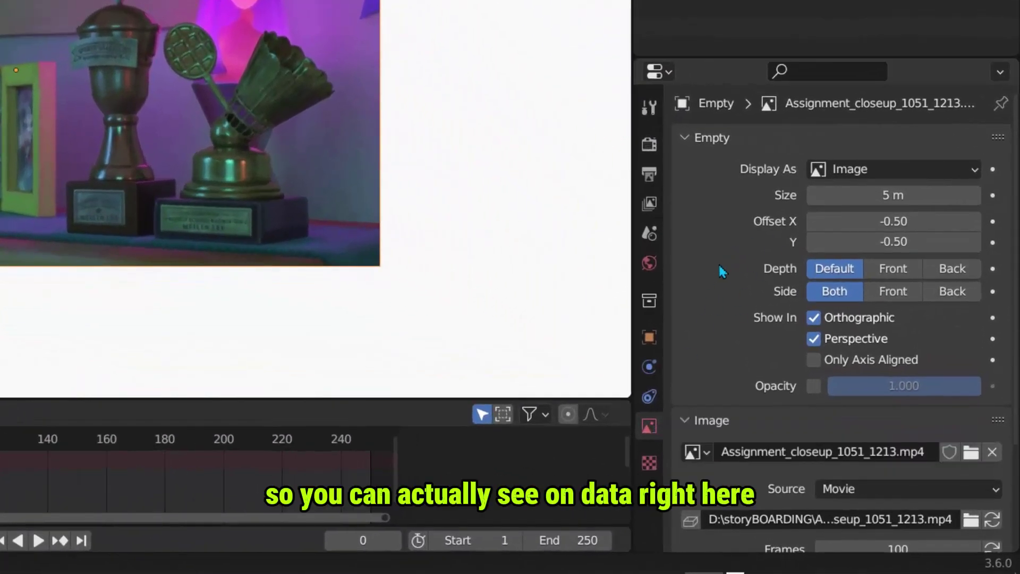
scroll(720, 266, down, 5)
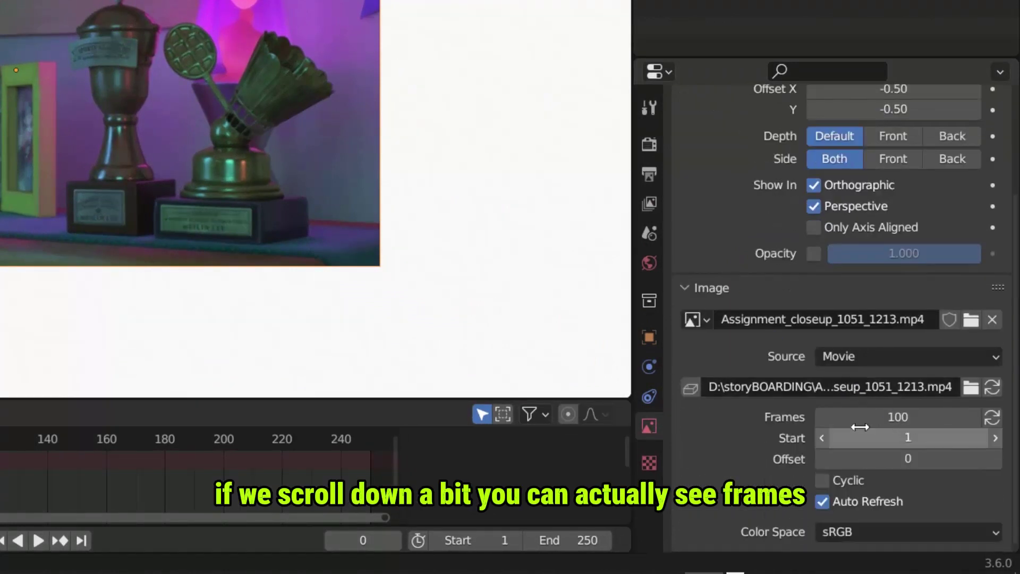
click(883, 417)
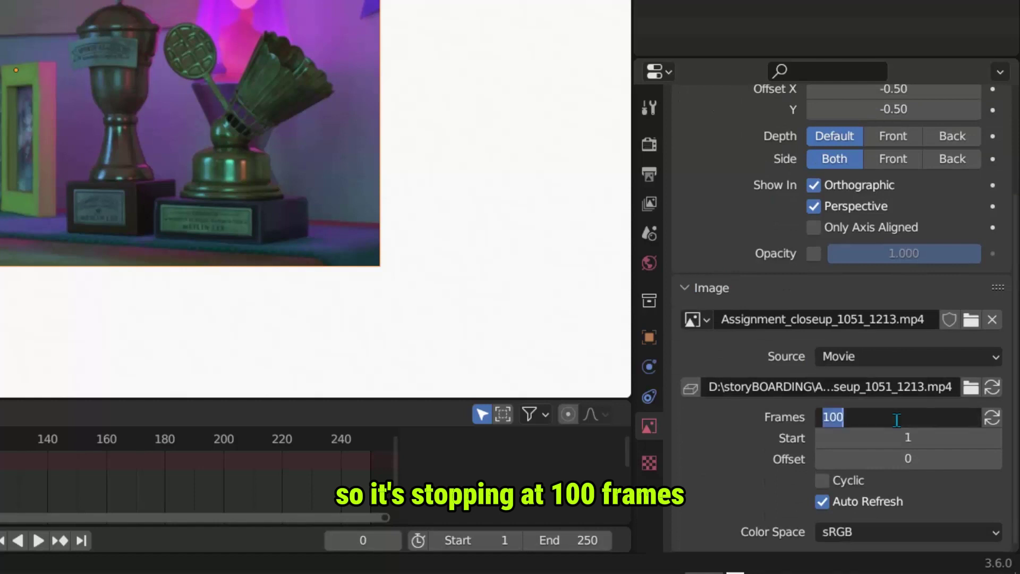
text(1)
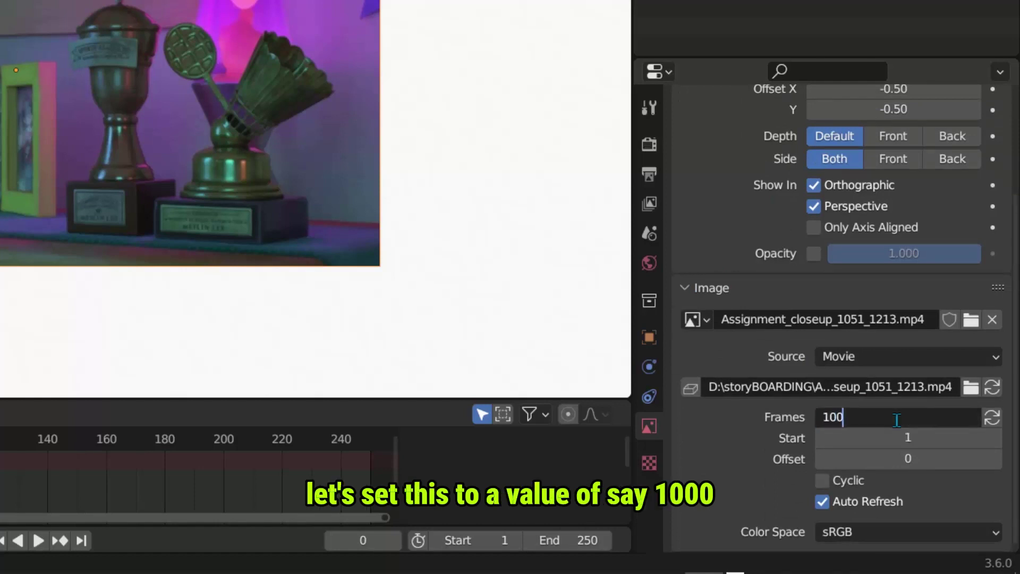
key(Return)
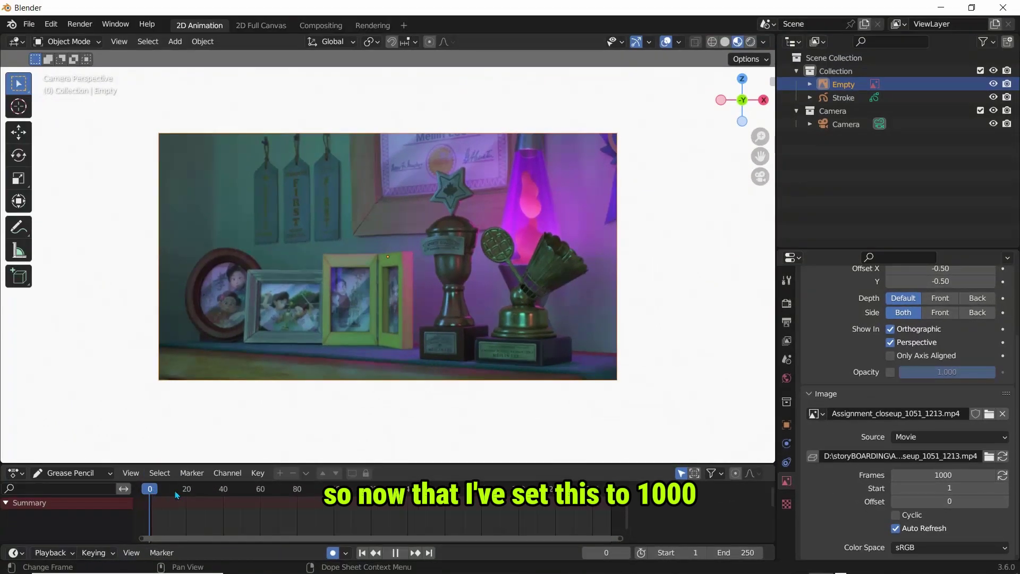
drag(177, 495, 434, 494)
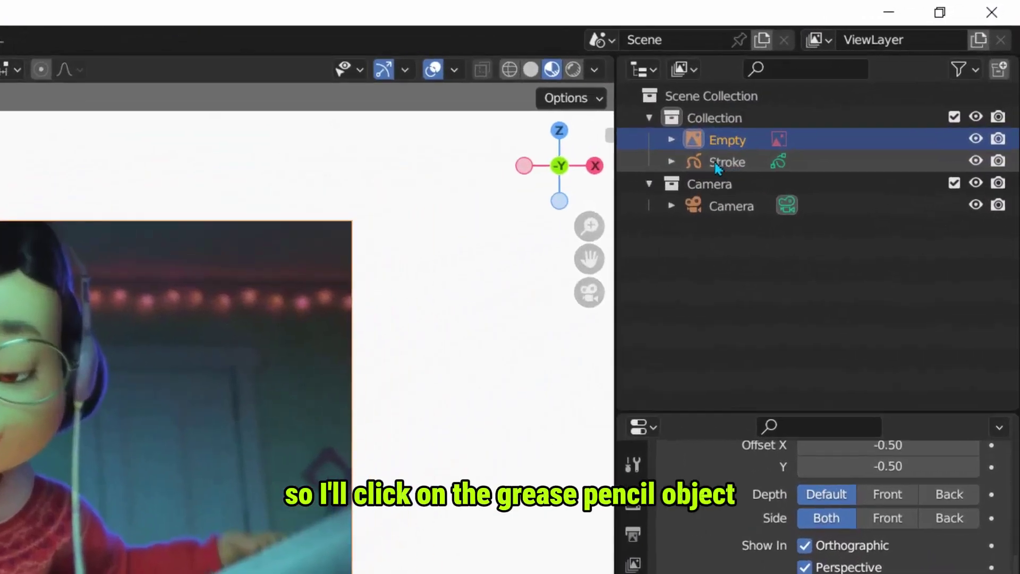
Select the Stroke object, enter Draw Mode, and sketch test lines across the reference.
click(837, 99)
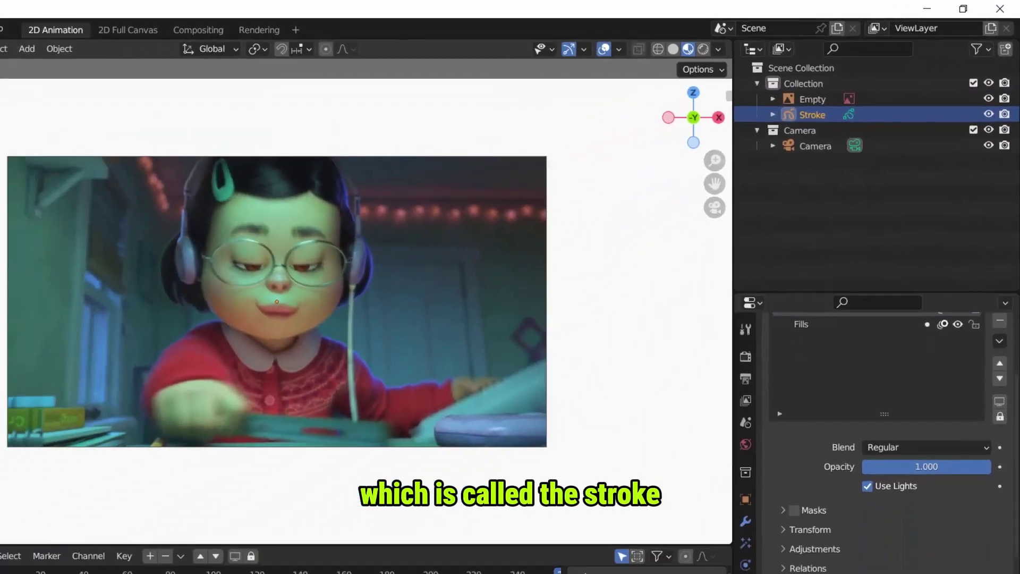
click(68, 42)
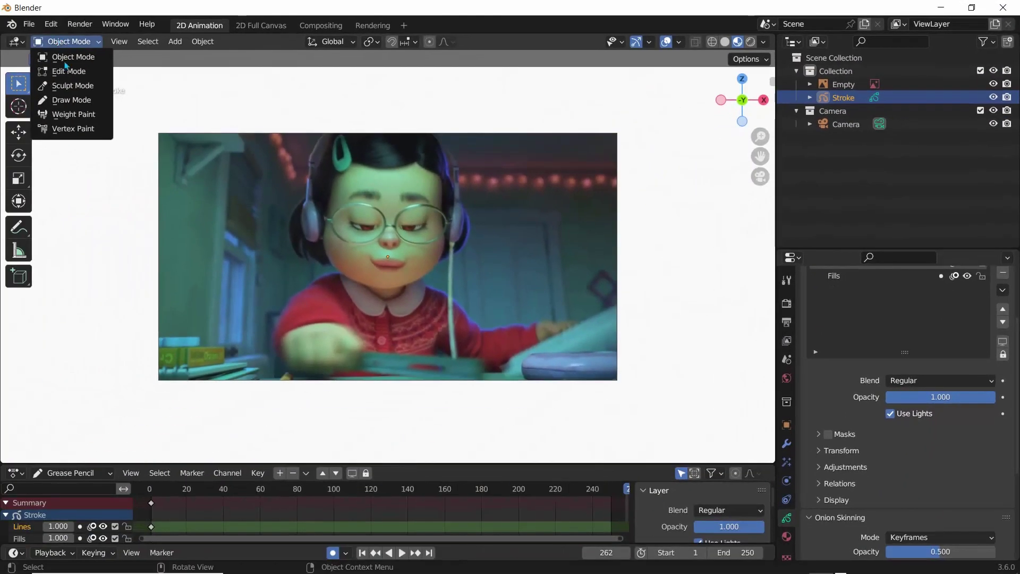
click(71, 100)
drag(168, 111, 175, 107)
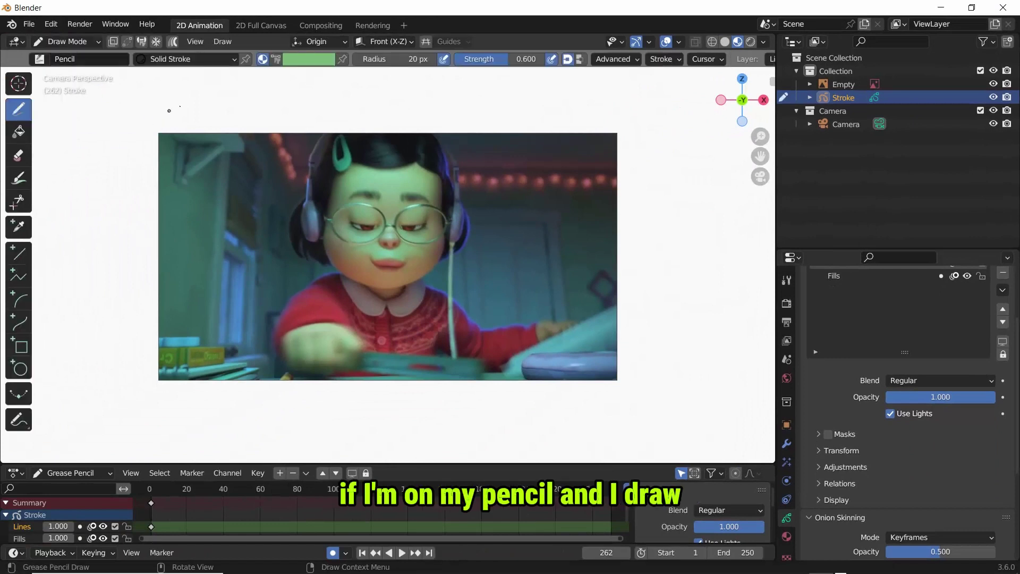
drag(427, 101, 542, 98)
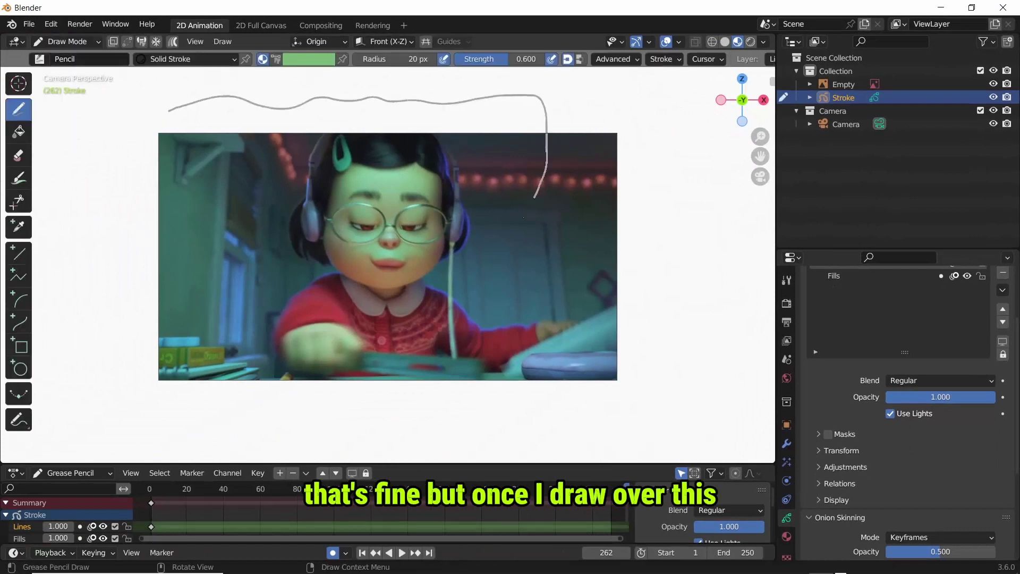
mouse_move(274, 321)
mouse_down()
mouse_move(212, 320)
mouse_move(102, 285)
mouse_up()
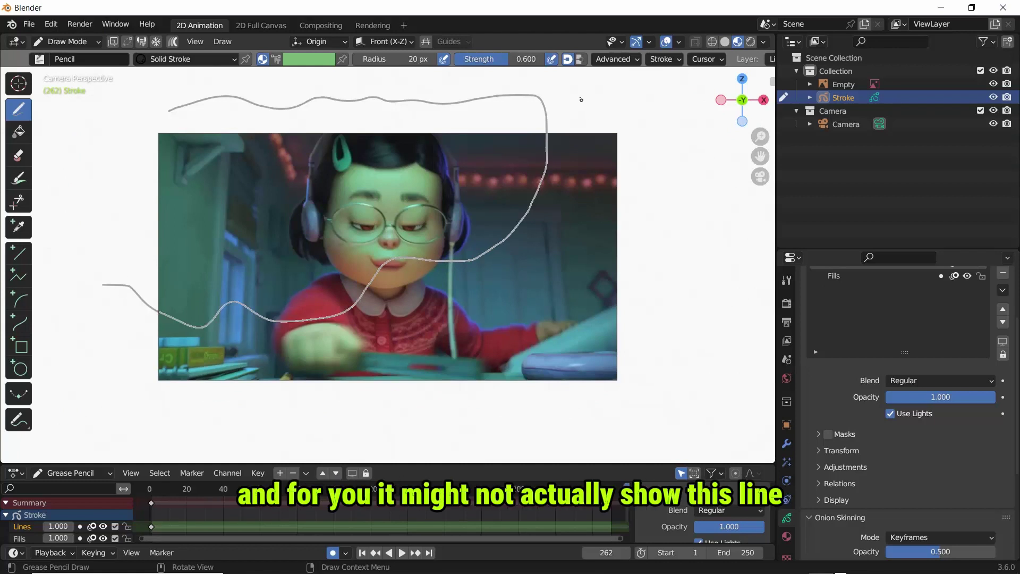
Draw a thick black Ink Pen line down across the reference, then return to Object Mode.
click(40, 59)
click(107, 93)
drag(584, 151, 498, 232)
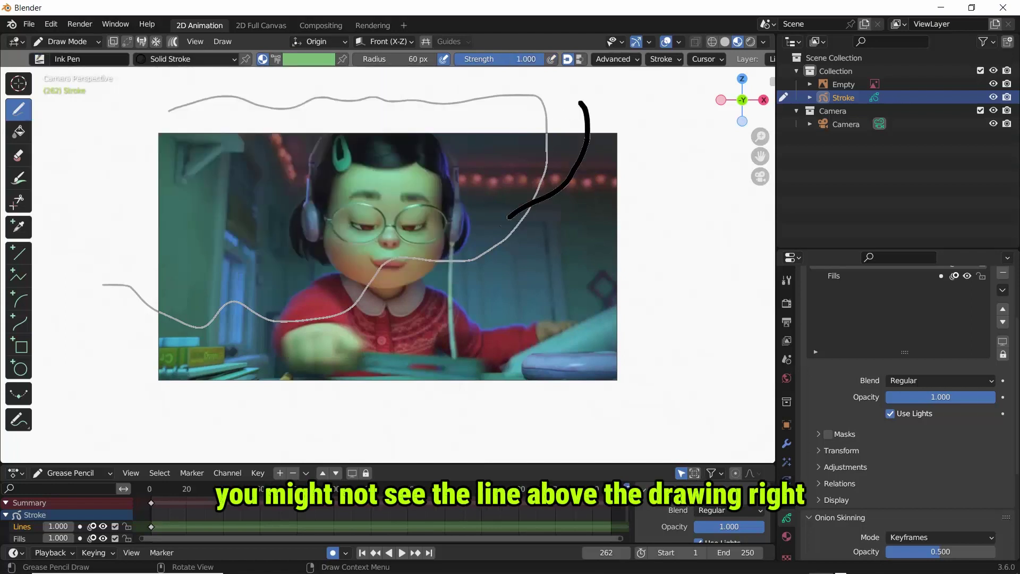
drag(508, 315, 249, 413)
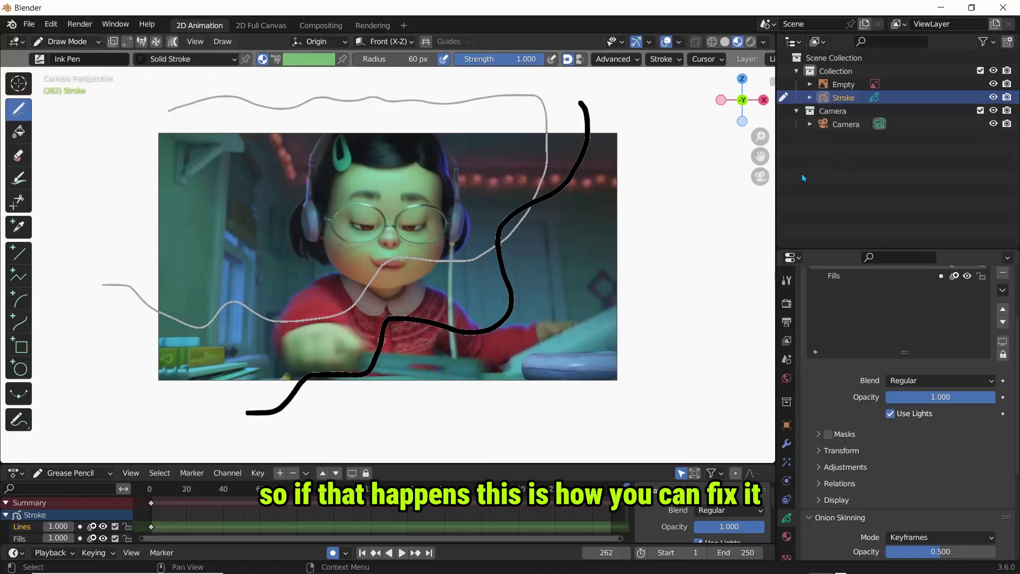
click(99, 42)
click(66, 56)
Set the reference Empty's Depth to Back and Side to Front.
click(843, 85)
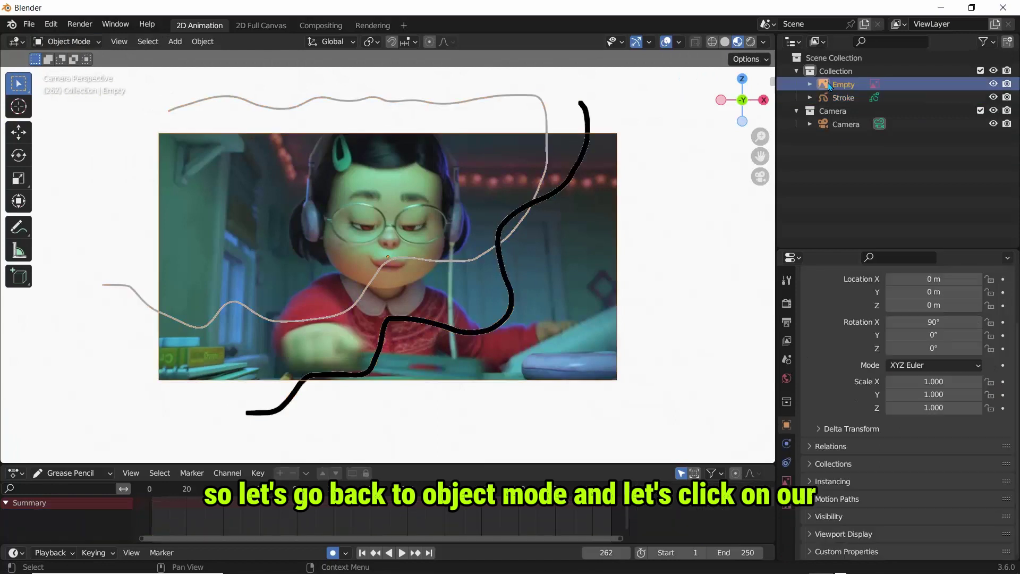
click(787, 482)
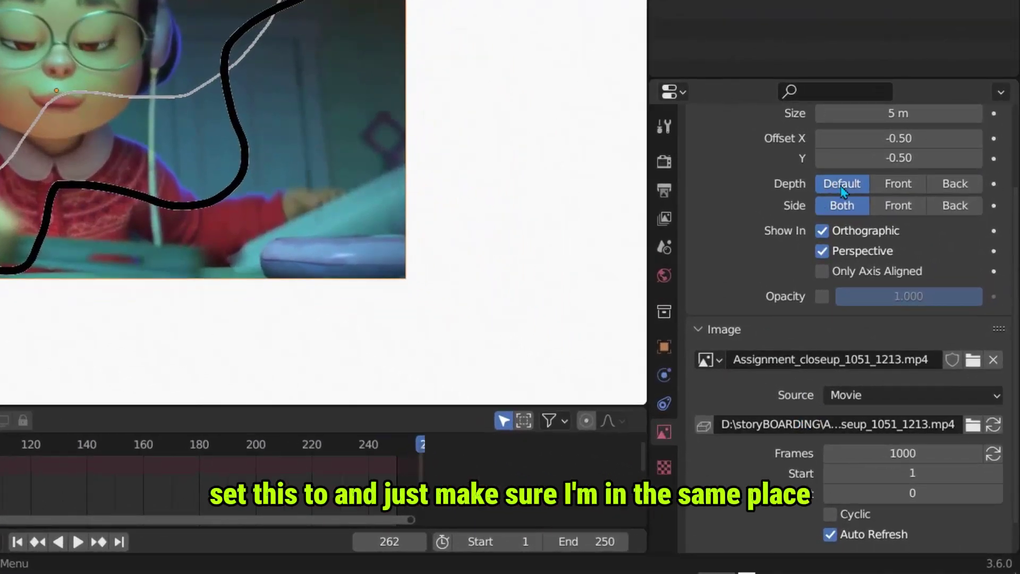
scroll(715, 164, up, 5)
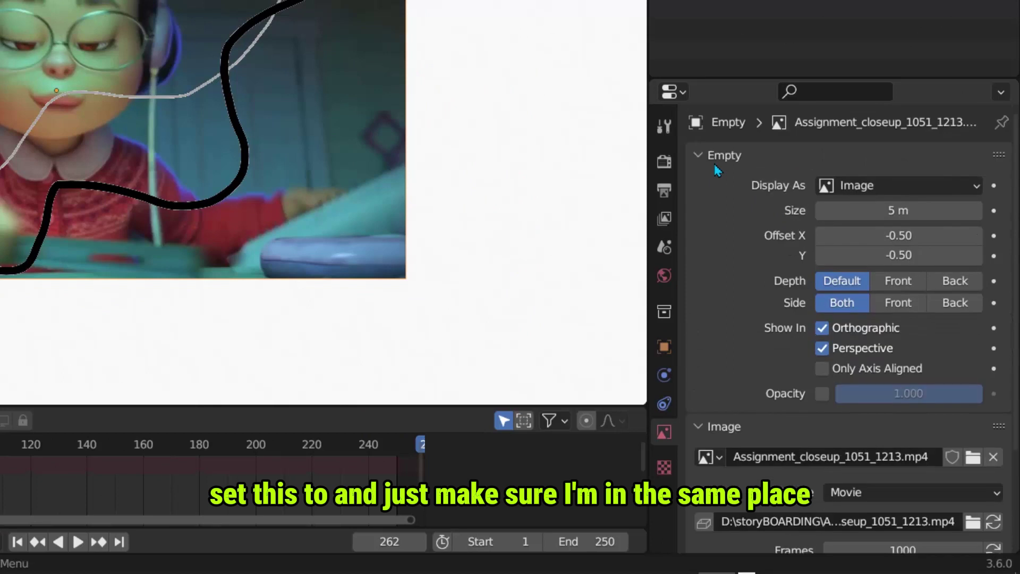
click(969, 282)
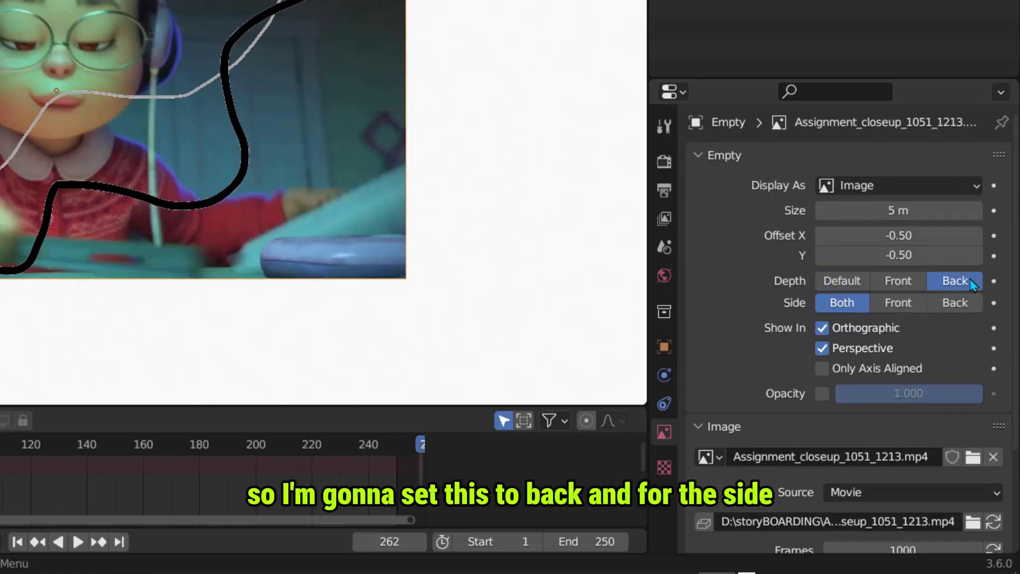
click(890, 304)
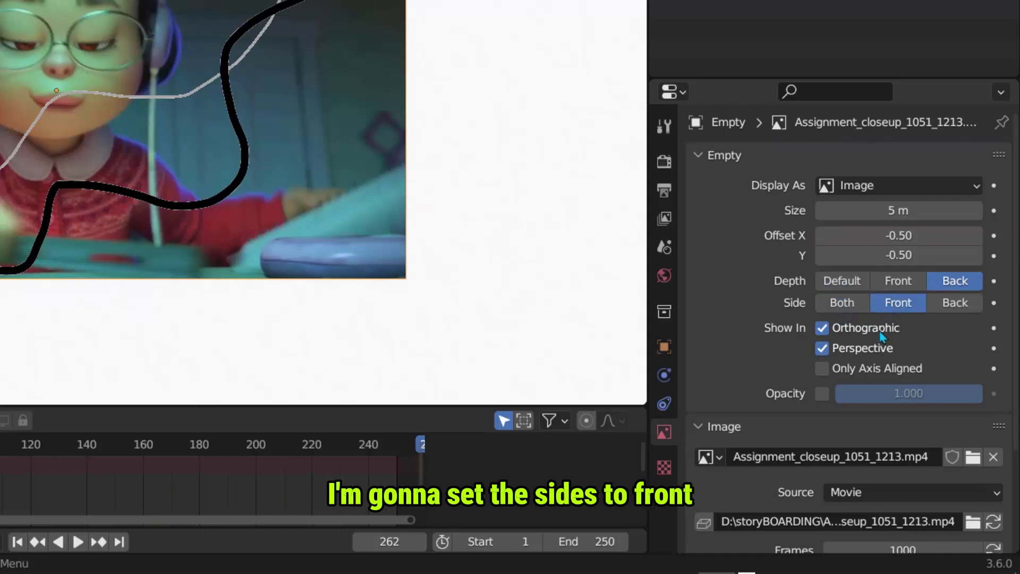
Enable opacity on the reference image and lower it to about 0.71.
scroll(715, 272, down, 2)
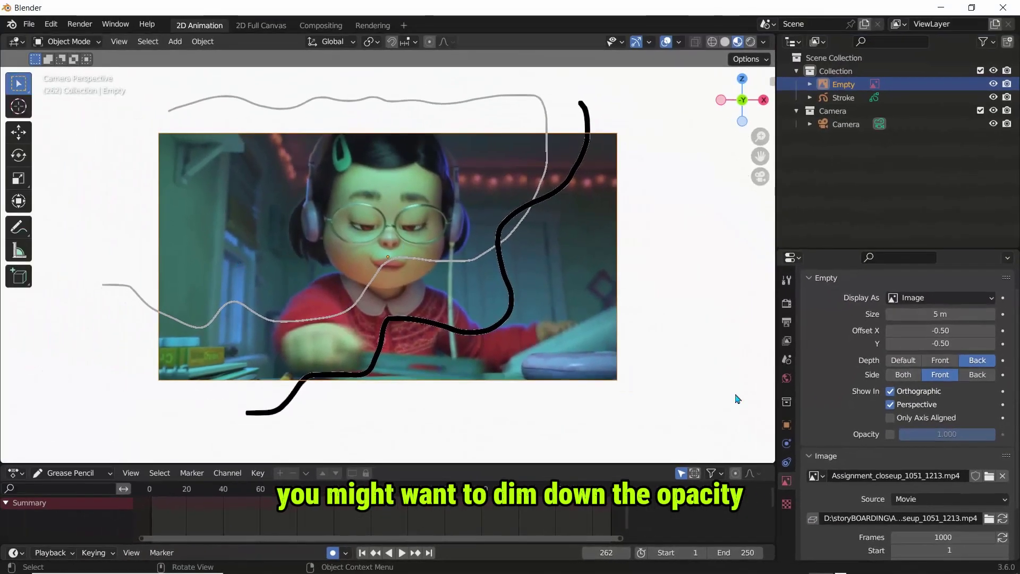
click(889, 435)
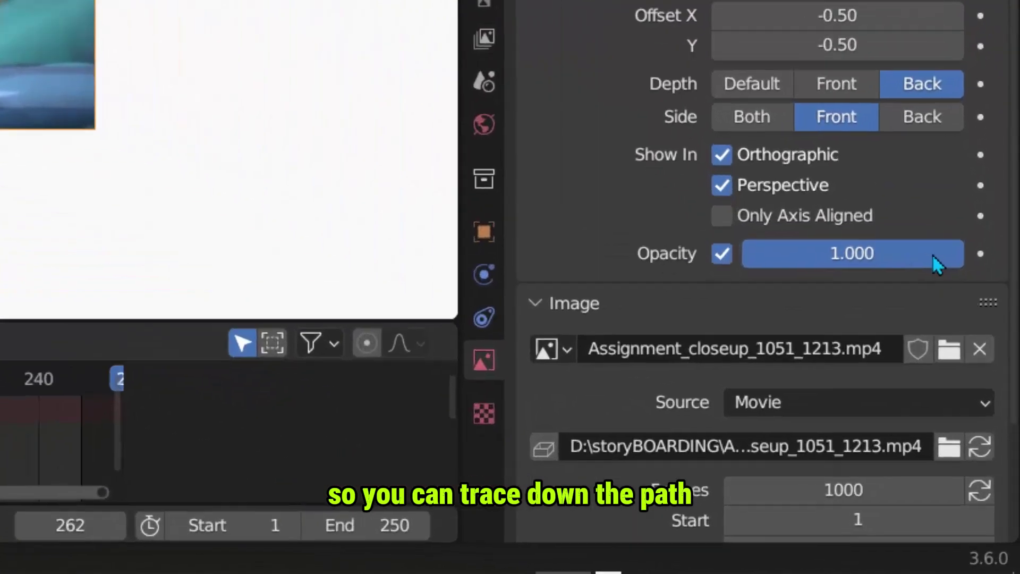
drag(969, 398, 907, 398)
drag(795, 148, 861, 149)
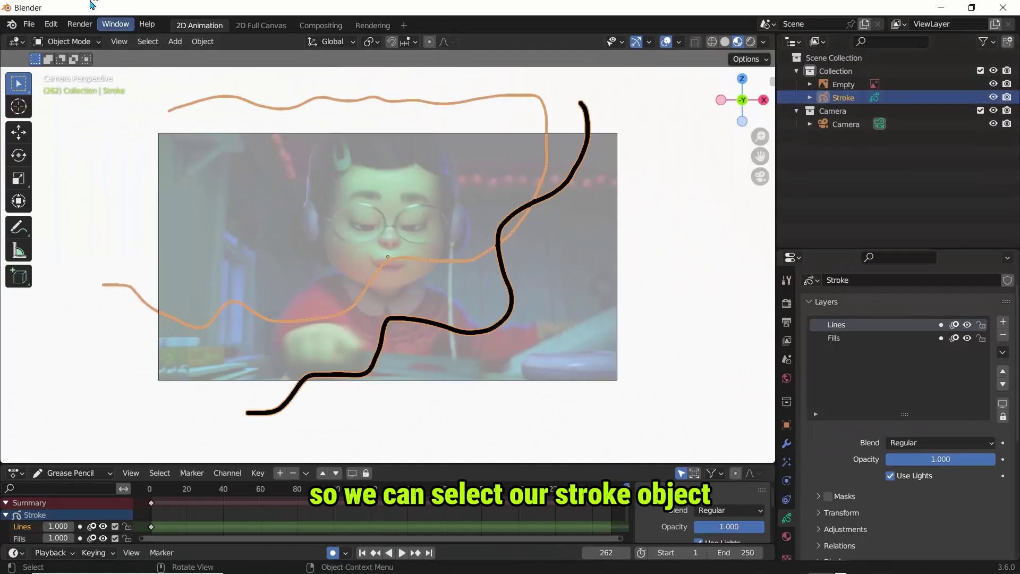
In Draw Mode on Stroke, draw four ink lines over the faded reference, then play from the first frame.
click(69, 42)
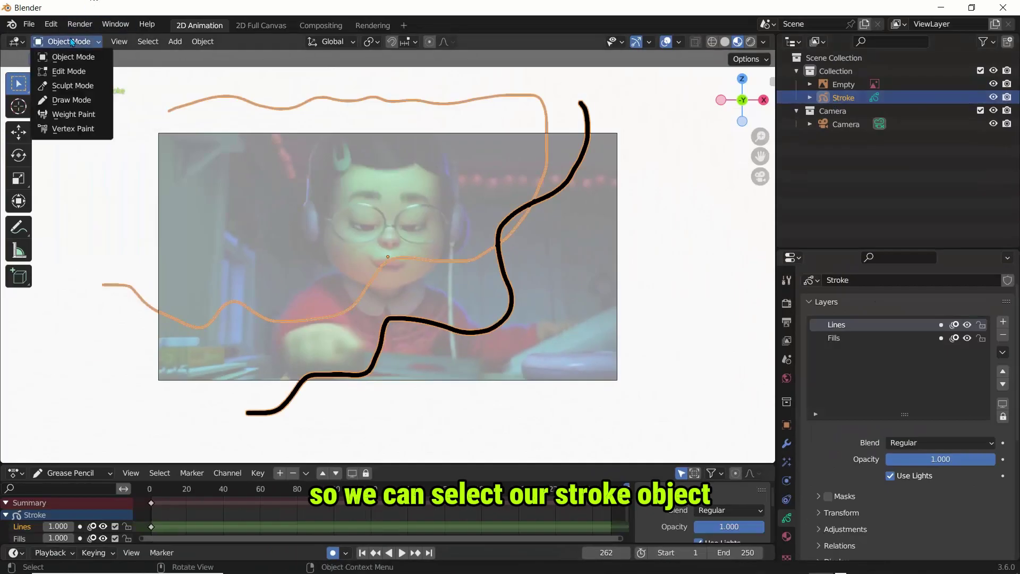
click(71, 100)
mouse_move(133, 121)
mouse_down()
mouse_move(232, 186)
mouse_move(281, 195)
mouse_move(357, 188)
mouse_move(457, 250)
mouse_move(566, 259)
mouse_move(615, 284)
mouse_up()
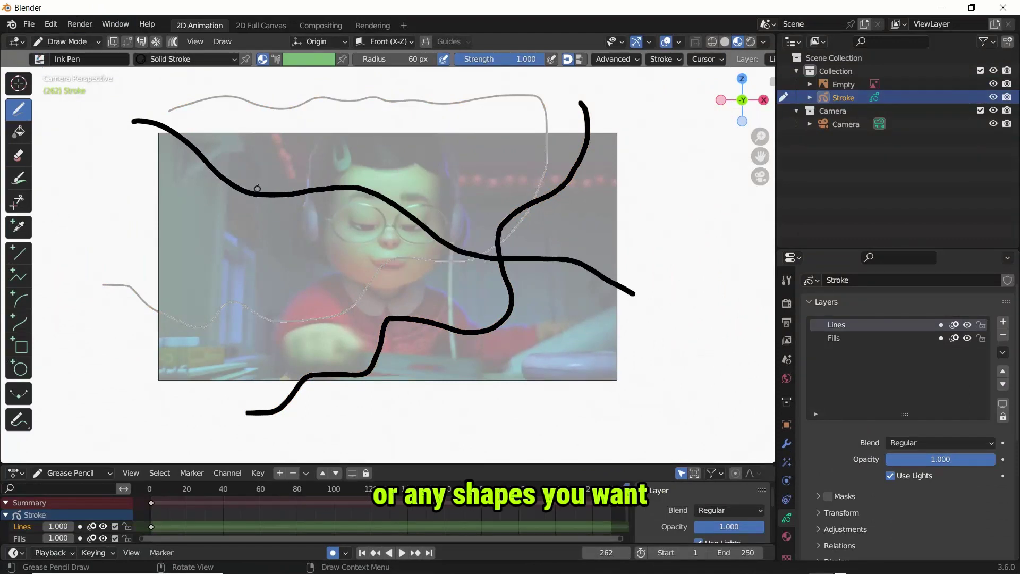
drag(325, 133, 313, 162)
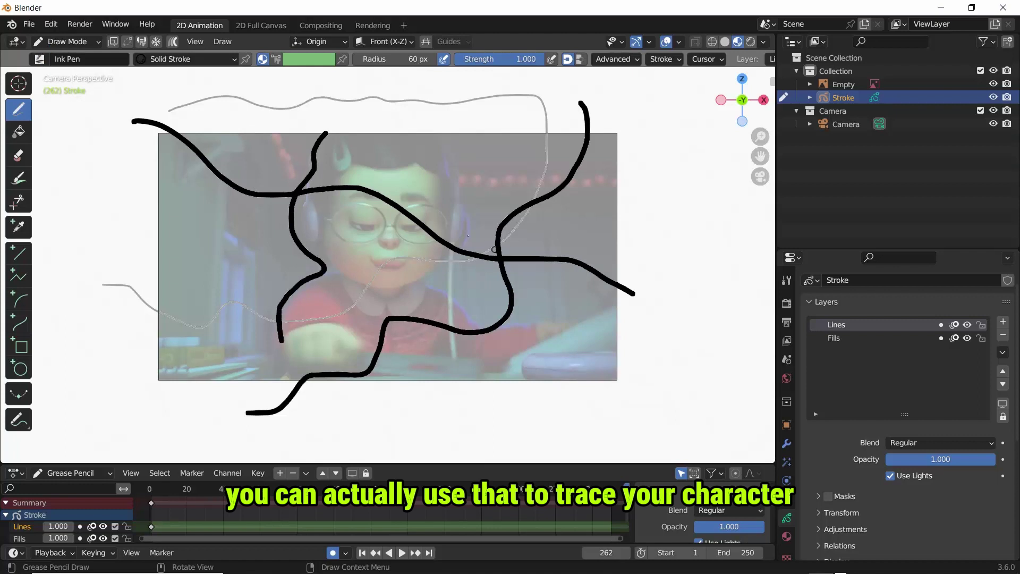
mouse_move(444, 128)
mouse_down()
mouse_move(476, 245)
mouse_move(424, 286)
mouse_move(452, 292)
mouse_move(484, 321)
mouse_up()
mouse_move(565, 333)
mouse_down()
mouse_move(526, 373)
mouse_move(436, 362)
mouse_move(323, 368)
mouse_up()
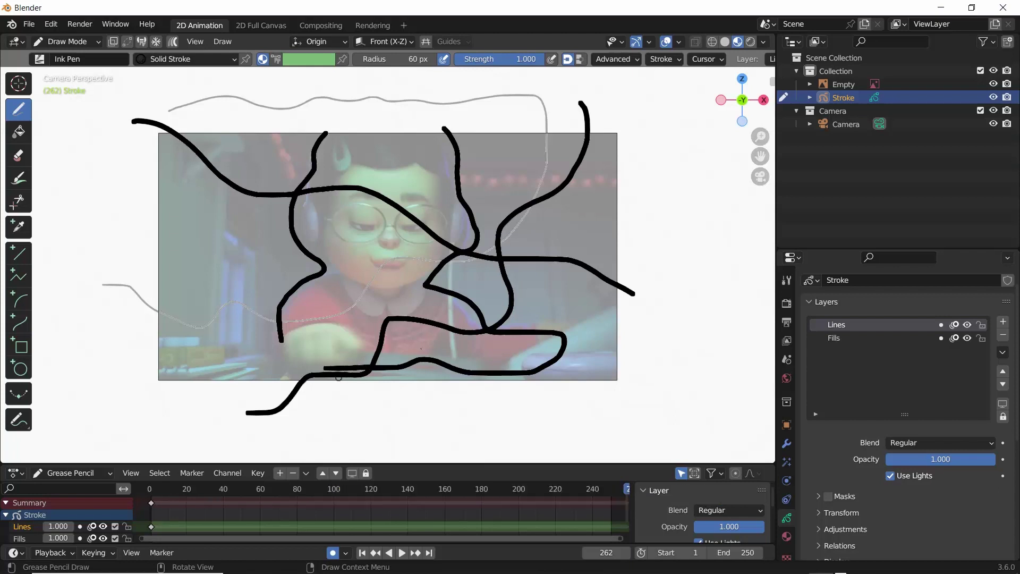
click(149, 489)
key(space)
key(space)
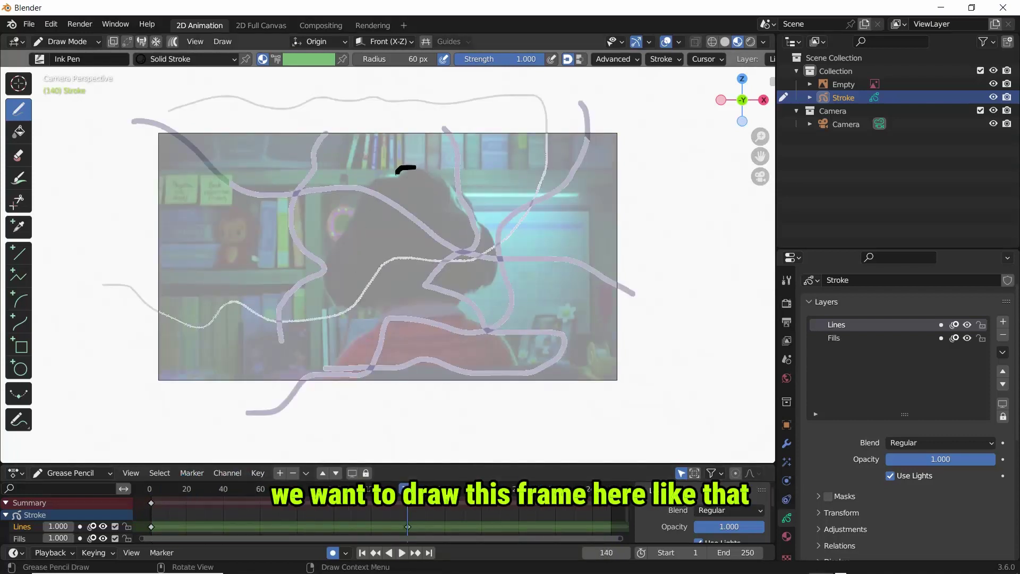
Trace the character's outline at frame 140 and again as a new keyframe at frame 161.
mouse_move(396, 171)
mouse_down()
mouse_move(367, 181)
mouse_move(302, 298)
mouse_move(355, 318)
mouse_move(347, 367)
mouse_move(502, 365)
mouse_move(509, 340)
mouse_move(489, 298)
mouse_move(501, 249)
mouse_move(431, 194)
mouse_move(398, 185)
mouse_up()
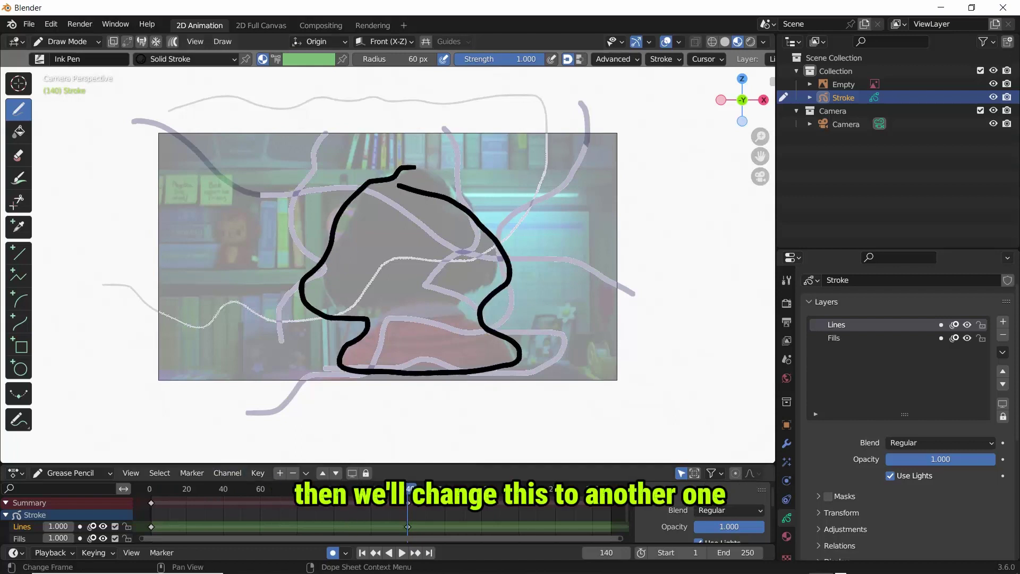
drag(408, 489, 447, 489)
click(407, 148)
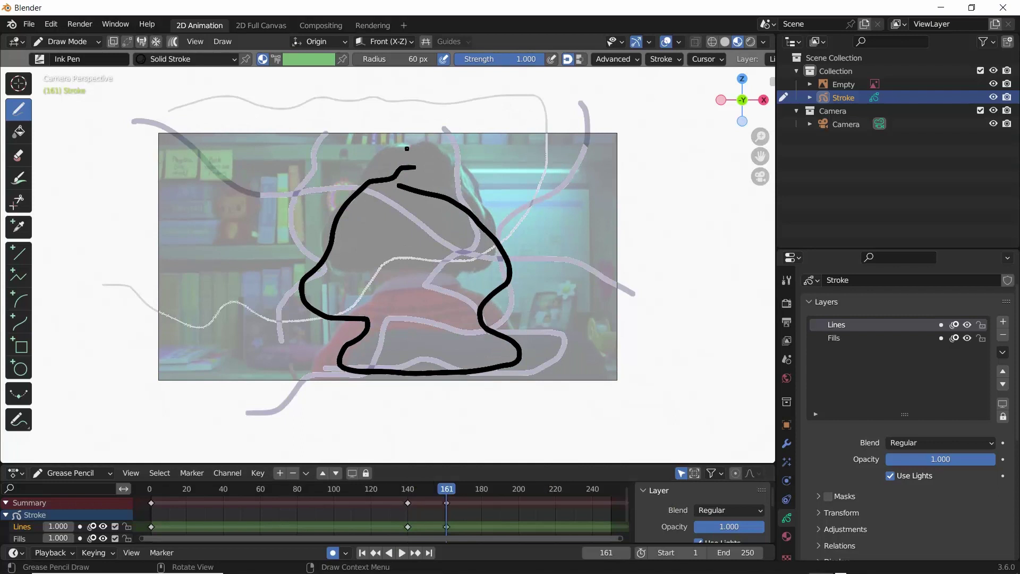
mouse_move(407, 149)
mouse_down()
mouse_move(379, 151)
mouse_move(340, 190)
mouse_move(334, 247)
mouse_up()
mouse_move(360, 294)
mouse_down()
mouse_move(370, 378)
mouse_move(482, 376)
mouse_move(519, 333)
mouse_move(463, 291)
mouse_move(492, 263)
mouse_move(487, 209)
mouse_move(456, 163)
mouse_move(409, 145)
mouse_up()
Enlarge the timeline, hide the reference video Empty, and play back the traced outline animation.
click(678, 42)
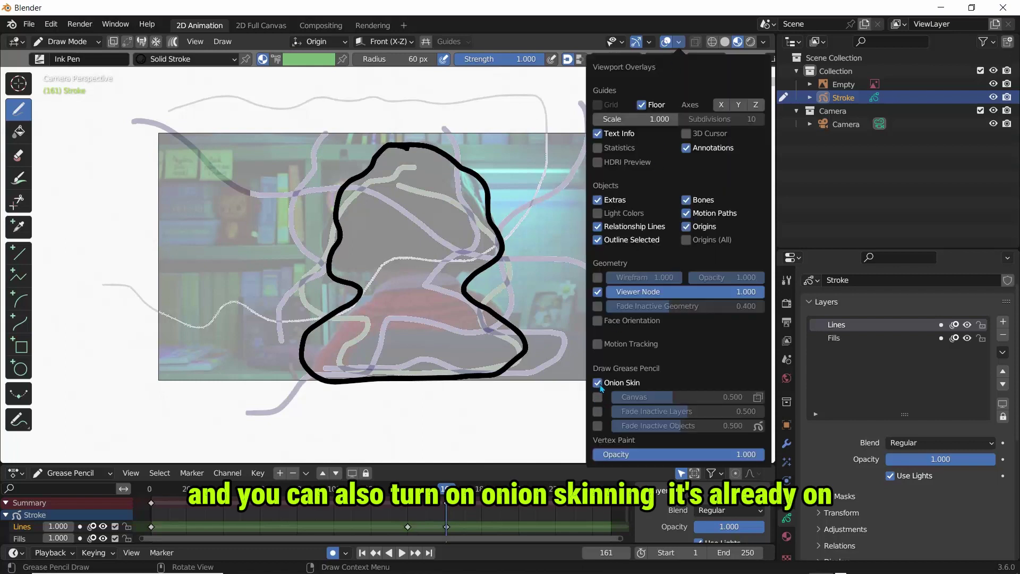
click(827, 101)
drag(518, 463, 518, 364)
mouse_move(761, 426)
mouse_down()
mouse_move(729, 426)
mouse_move(764, 426)
mouse_up()
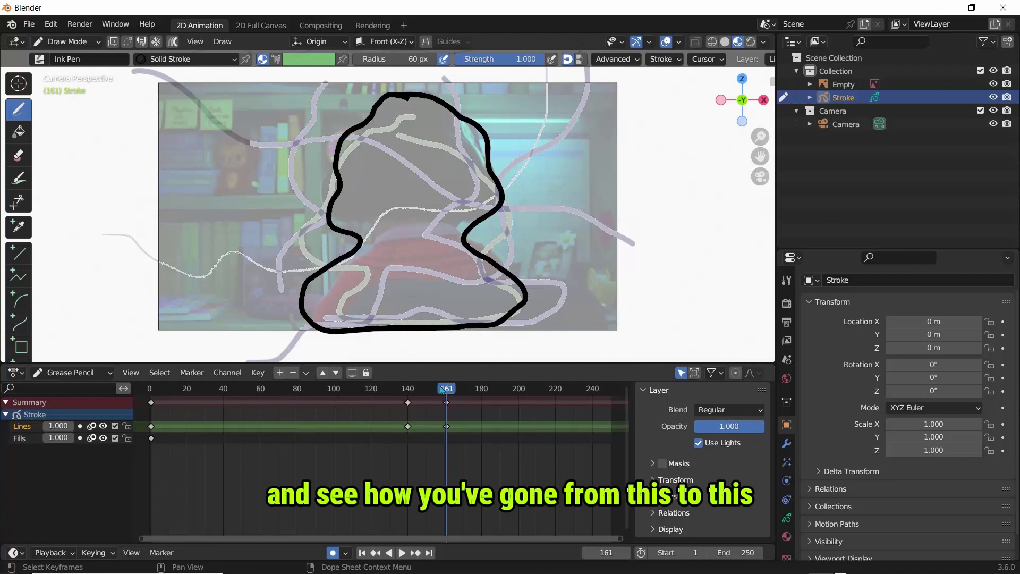
key(shift+ctrl+space)
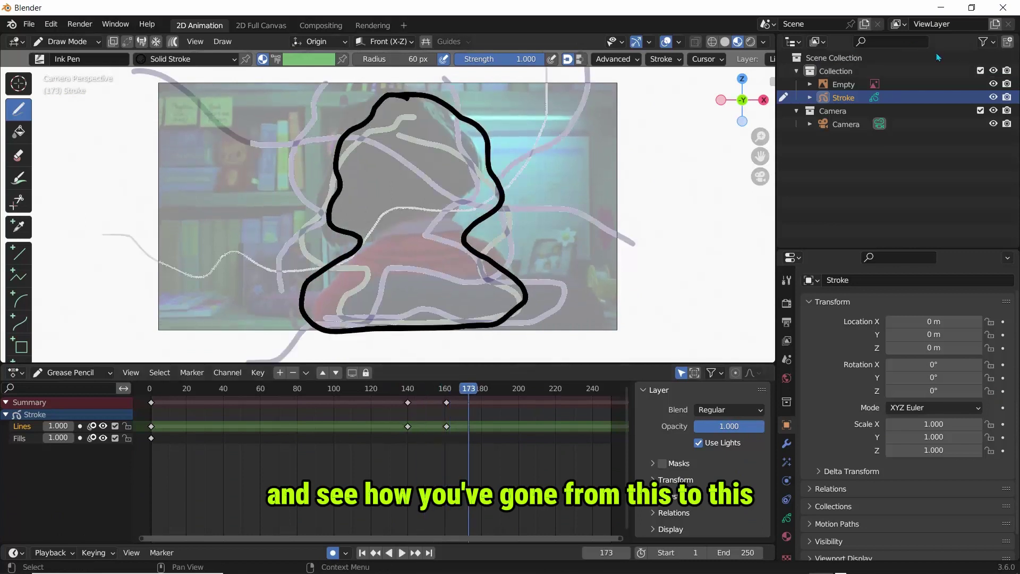
click(993, 84)
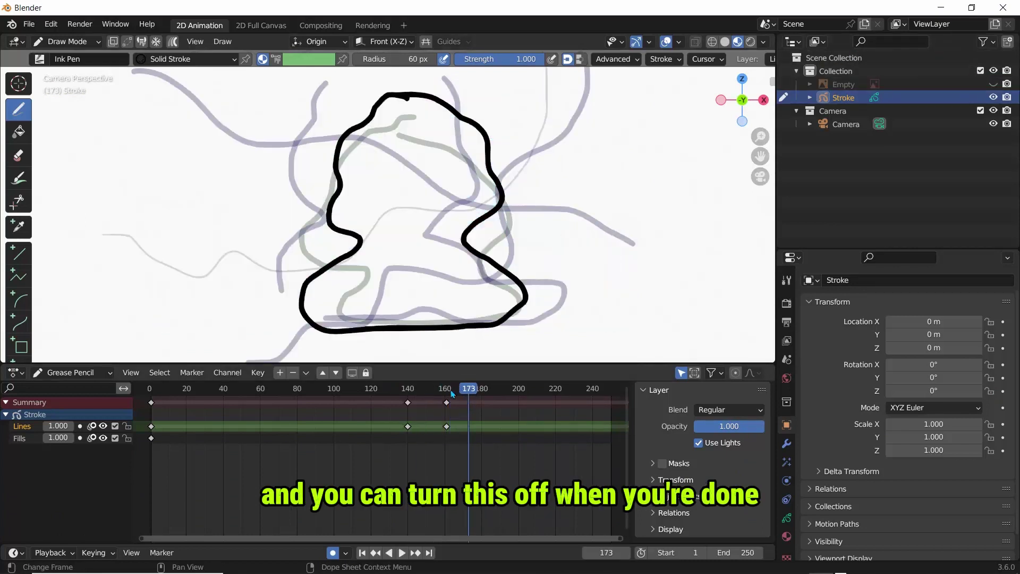
key(space)
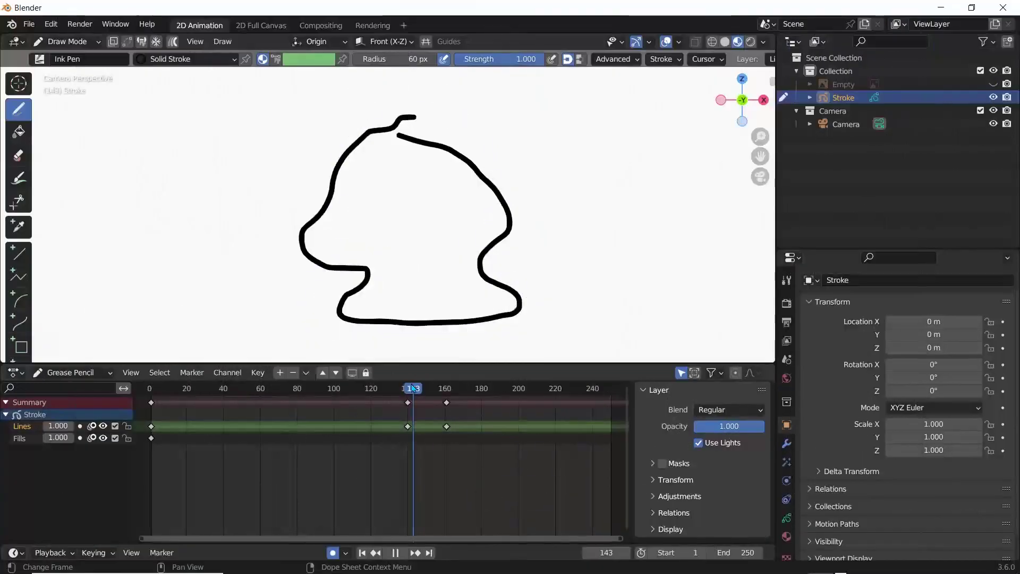